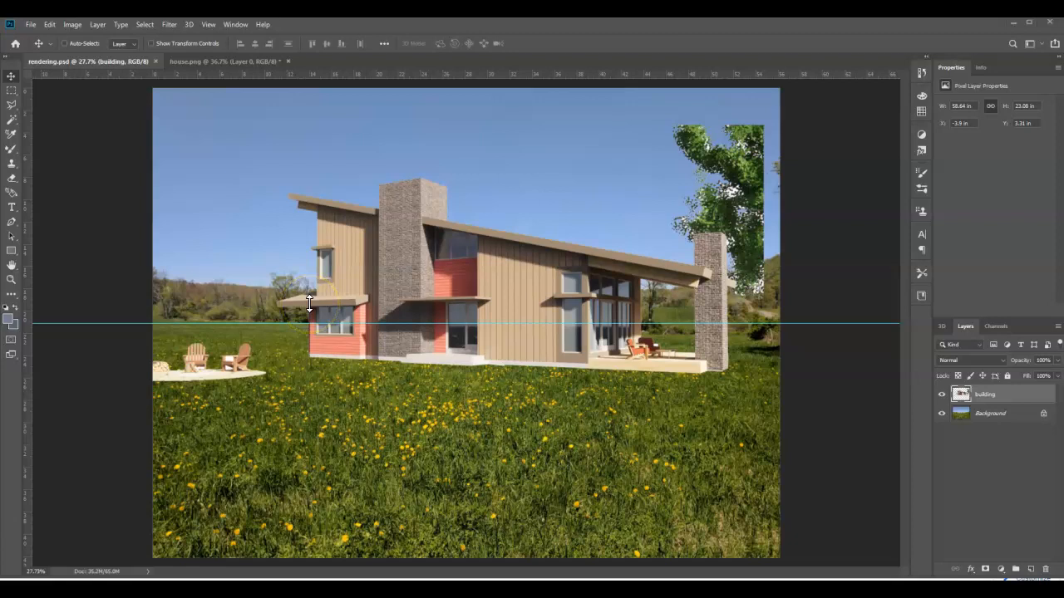
Hide the building layer in rendering.psd so only the meadow background is displayed.
click(516, 423)
click(941, 396)
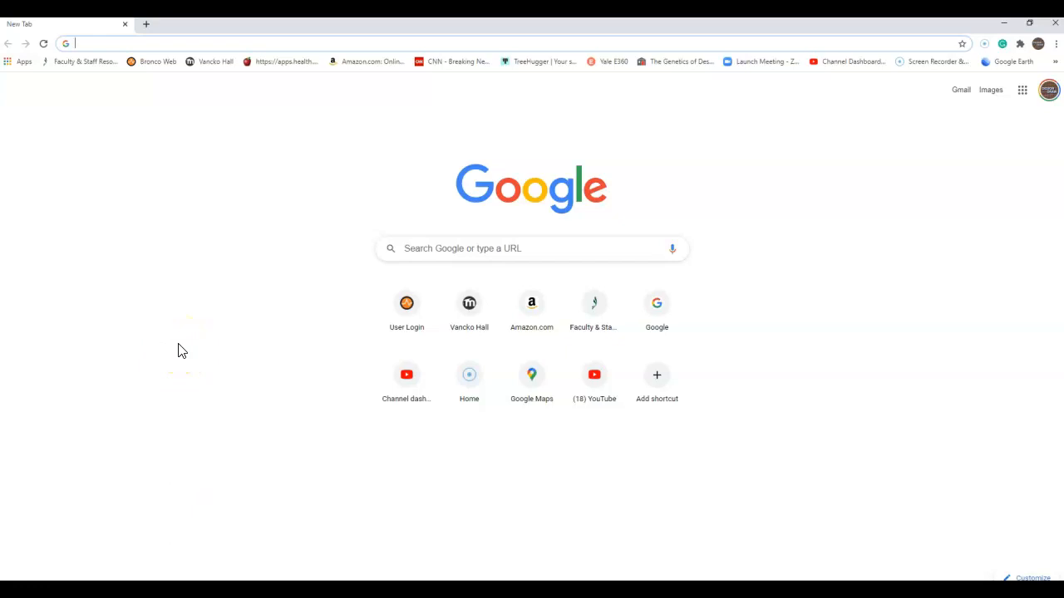
Switch to Chrome and search Google Images for "sky".
click(993, 96)
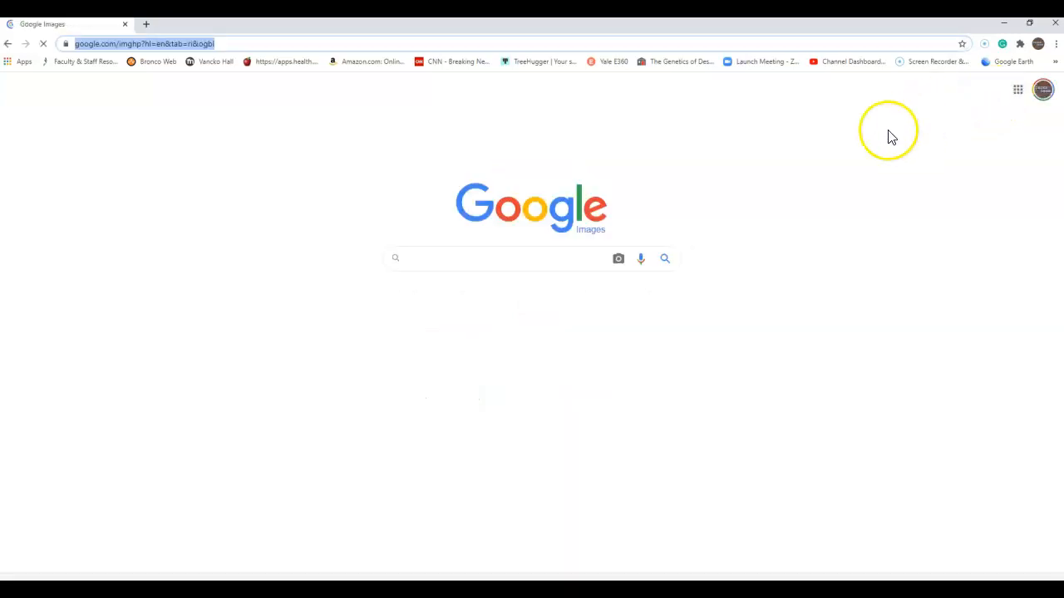
click(513, 264)
text(sky)
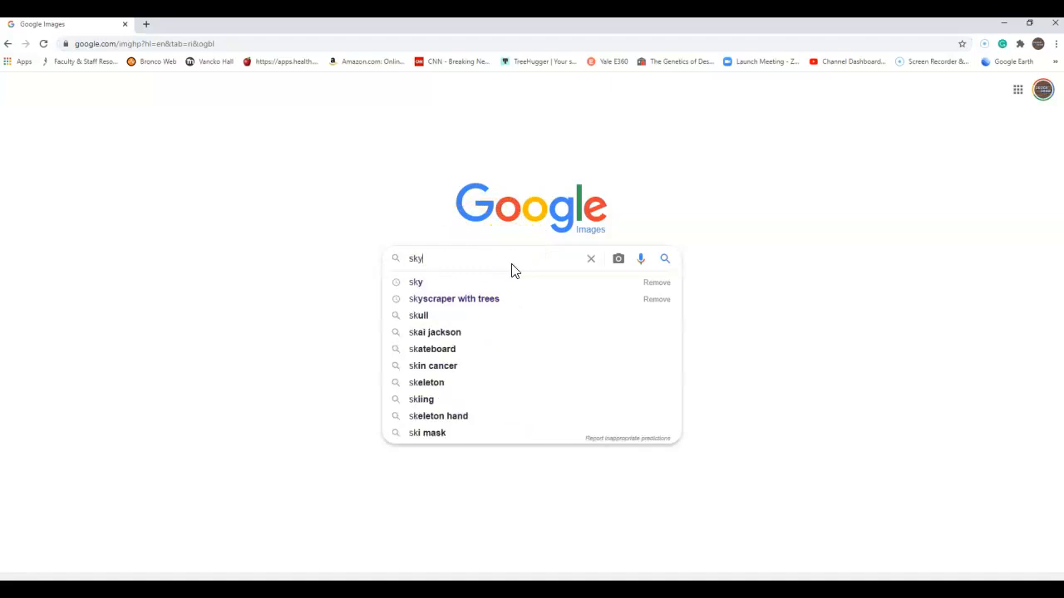
key(Return)
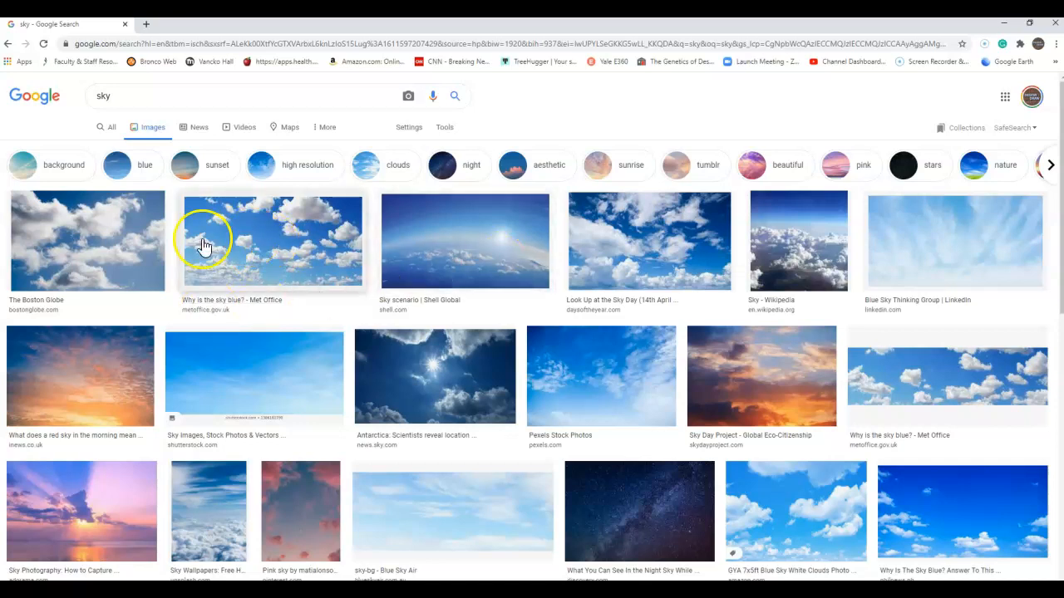
Try to save the Met Office "Why is the sky blue?" cloud image as a JPEG in the collage input 2 folder.
click(262, 256)
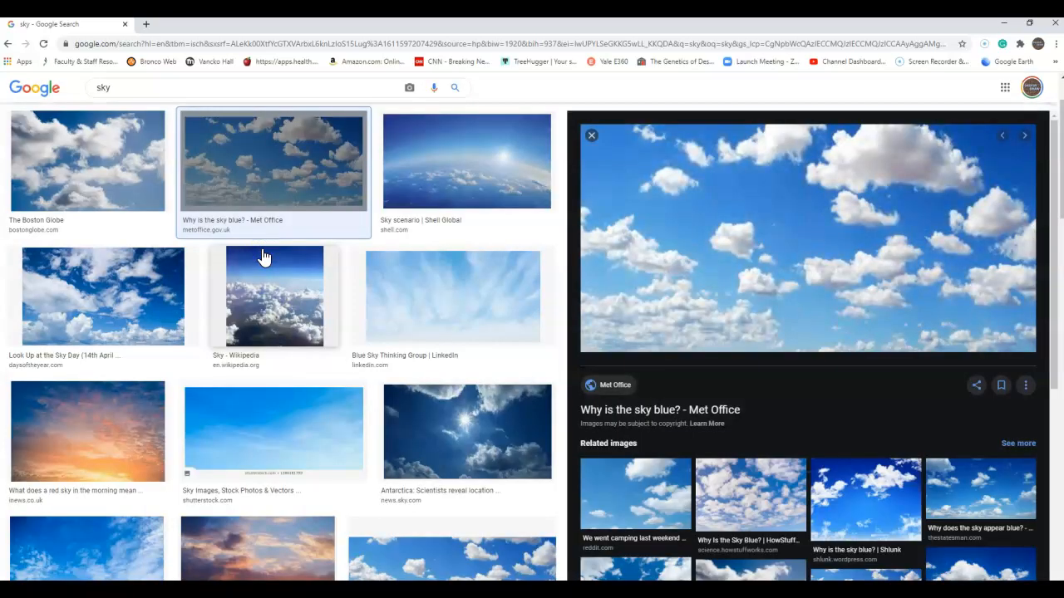
click(838, 239)
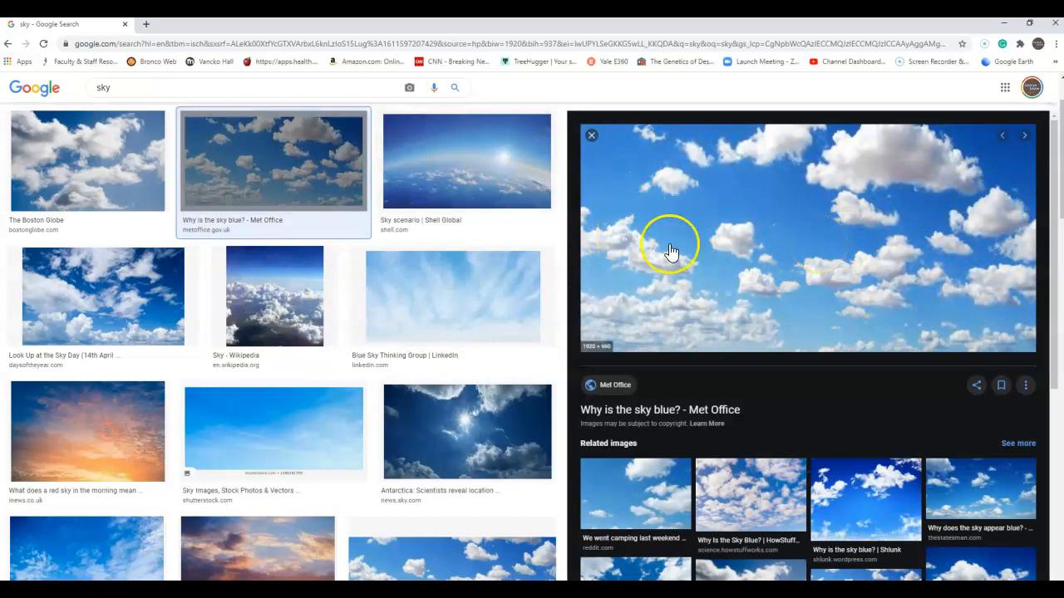
right_click(769, 227)
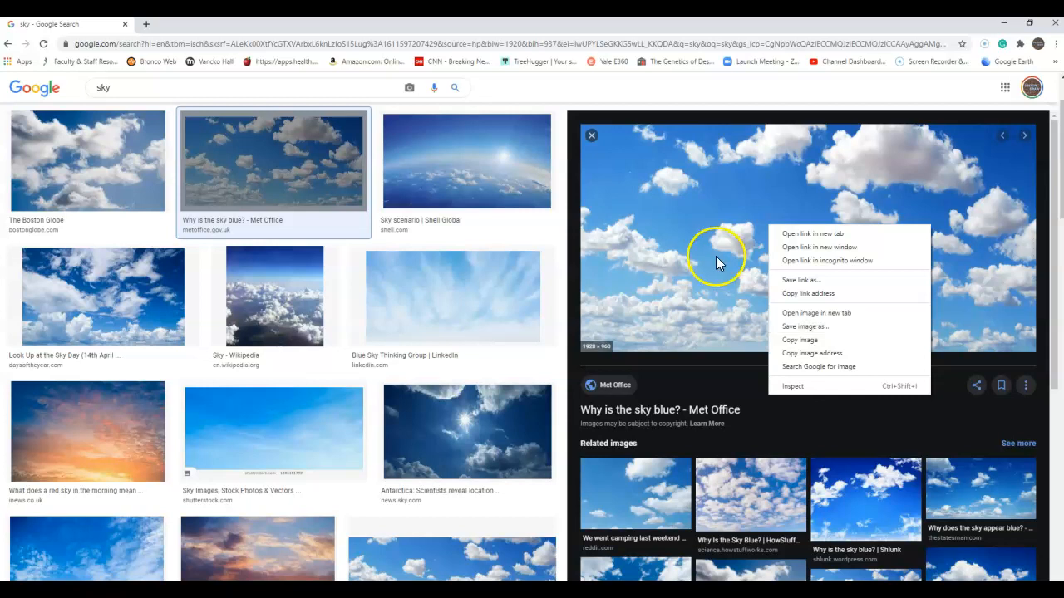
click(805, 325)
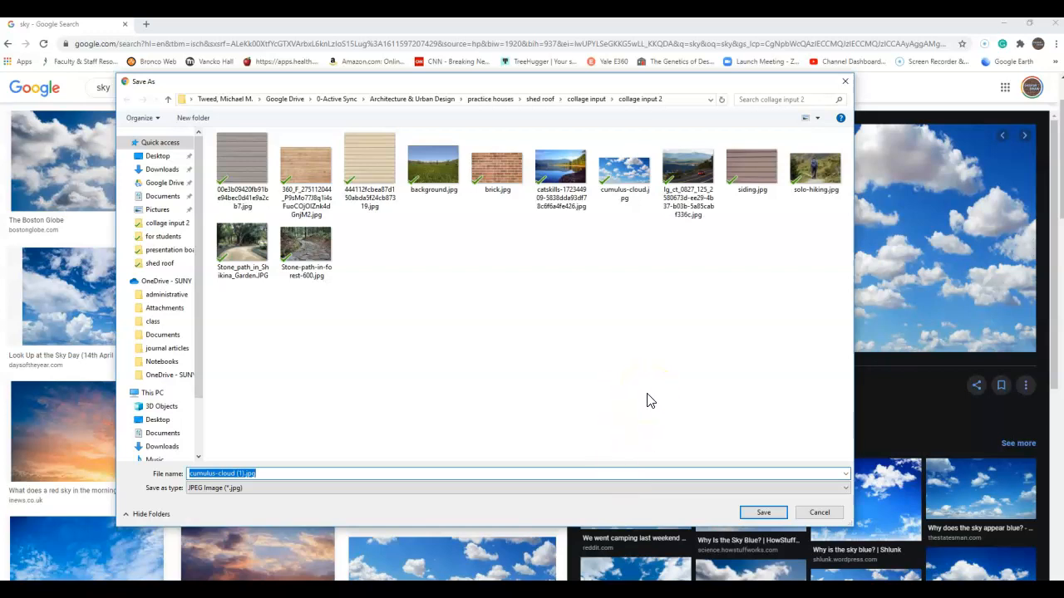
click(816, 512)
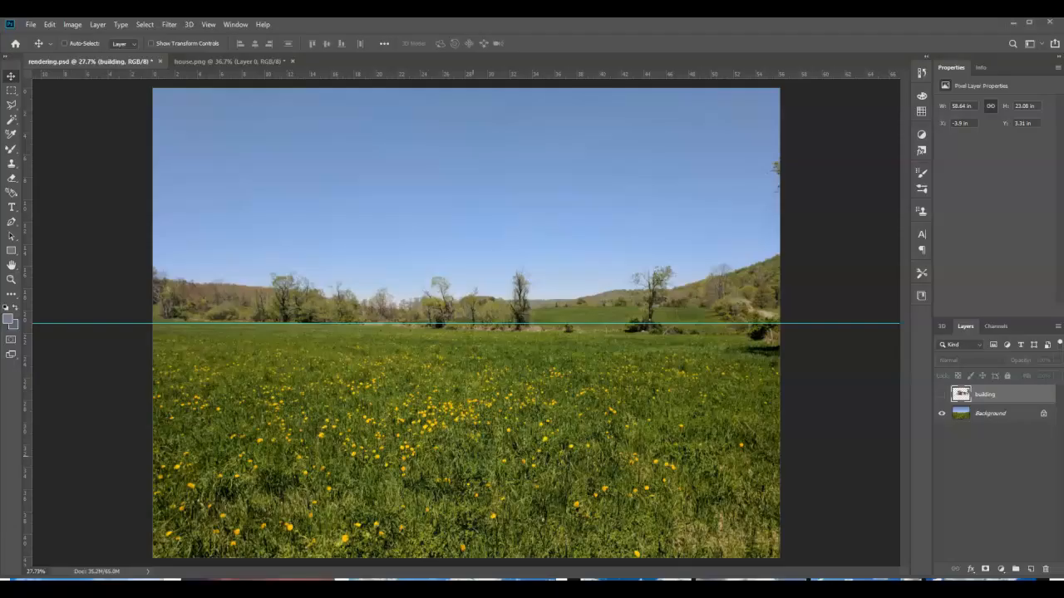
Switch to Photoshop and open cumulus-cloud.jpg from the collage input 2 folder.
click(30, 24)
click(39, 47)
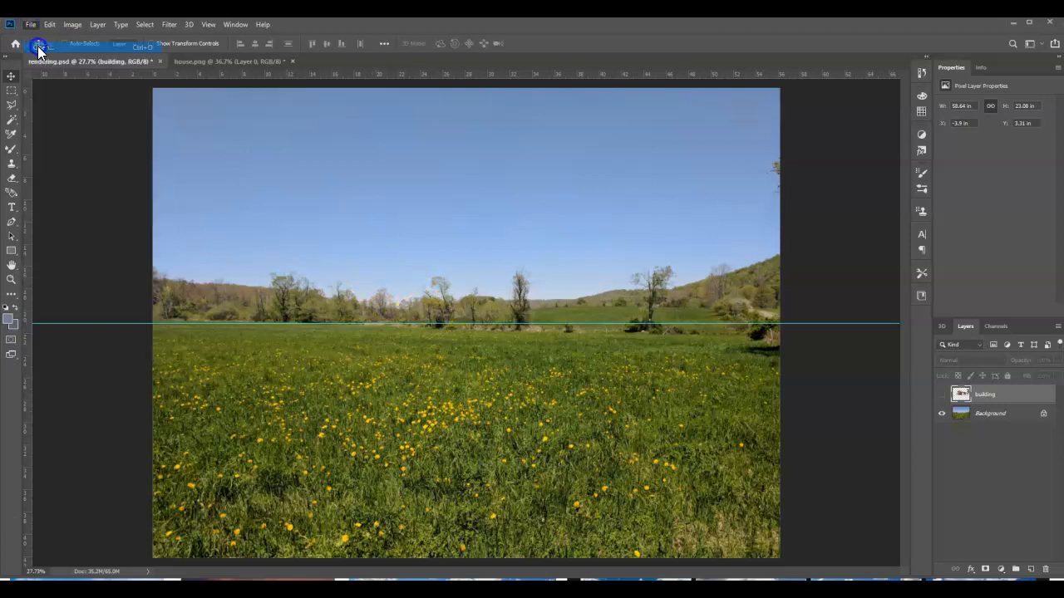
click(504, 123)
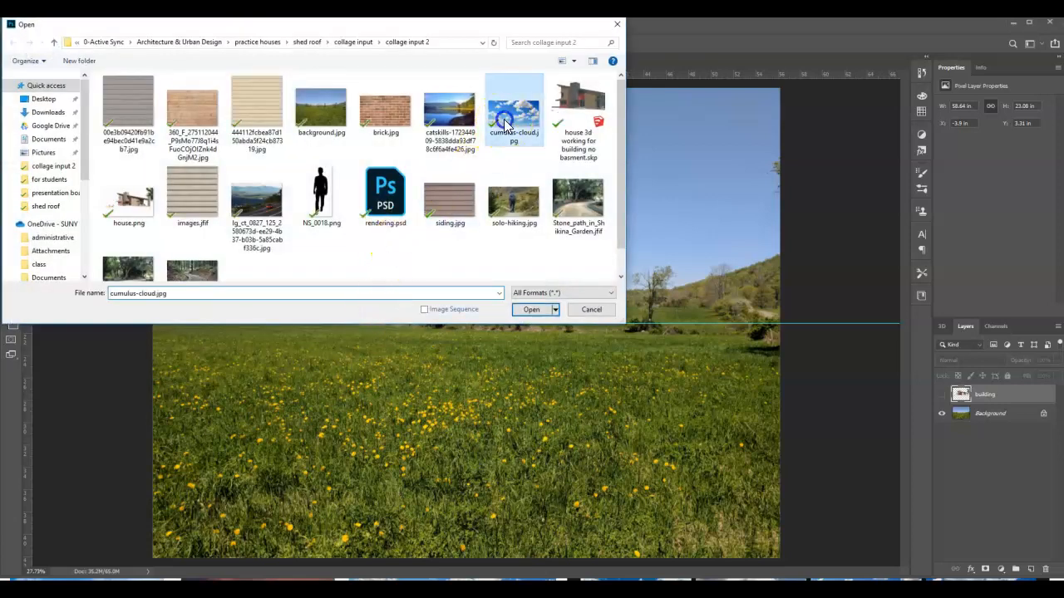
double_click(504, 123)
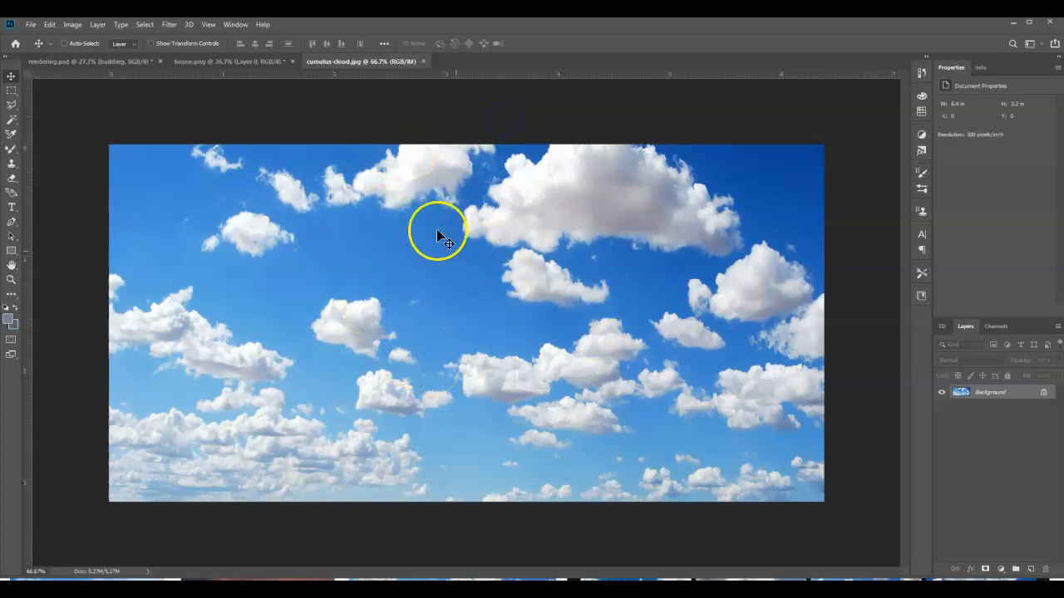
Copy the entire cloud image into rendering.psd and move the pasted picture up over the sky area.
click(147, 24)
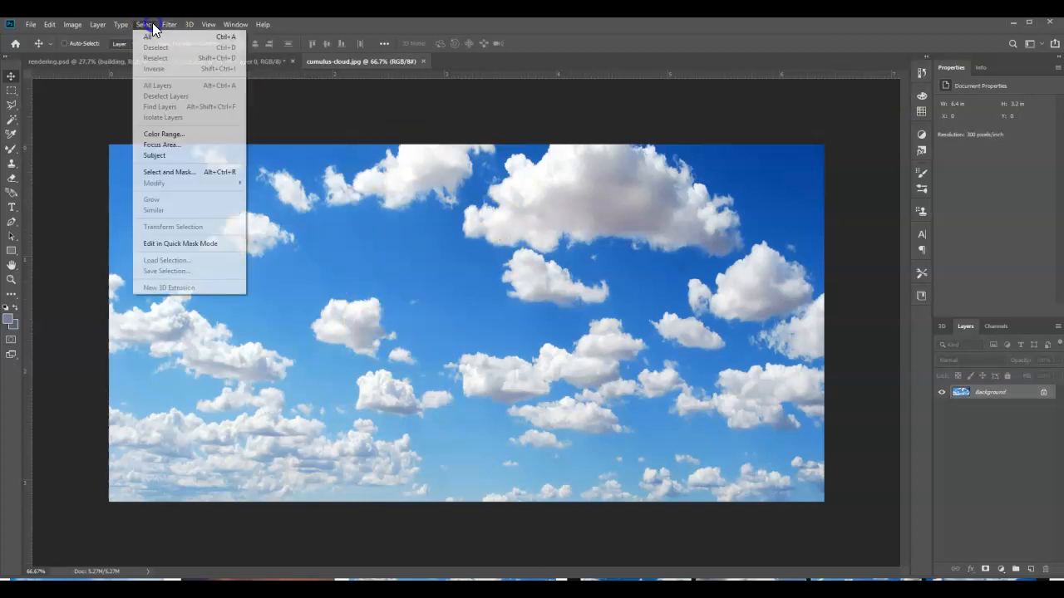
click(148, 36)
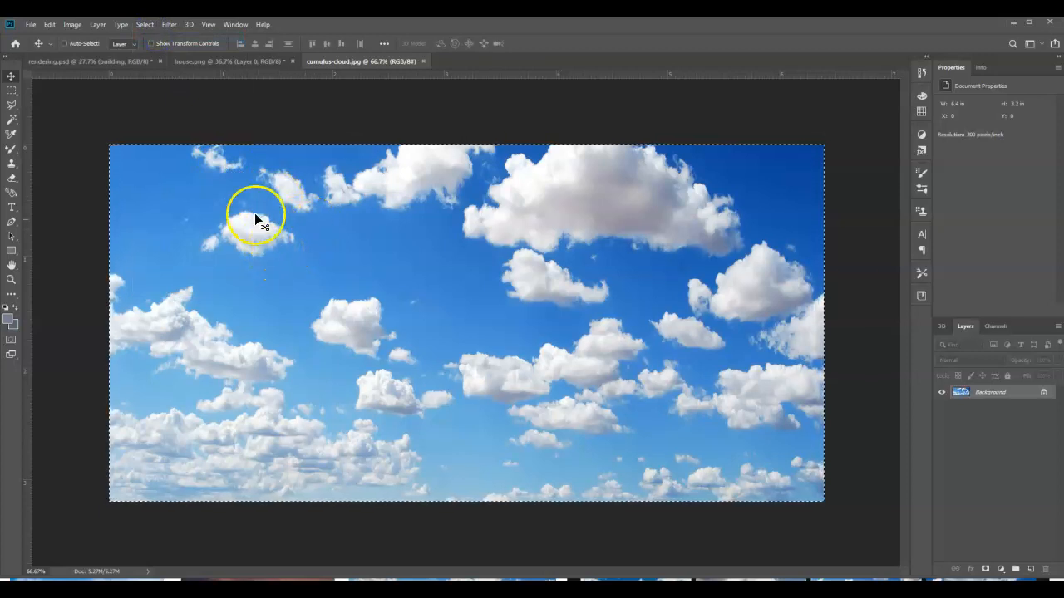
click(100, 63)
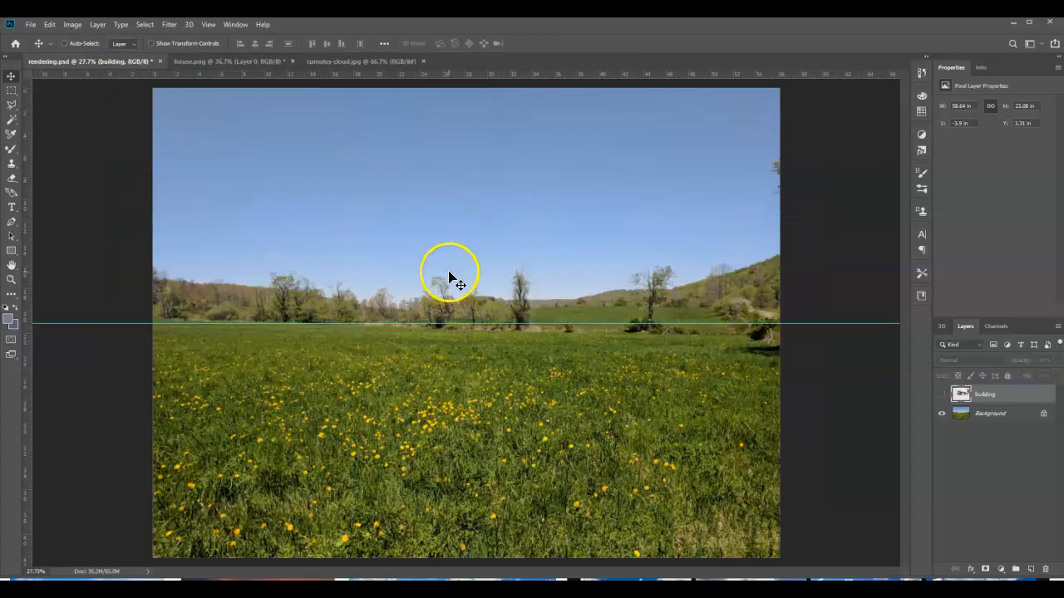
key(ctrl+v)
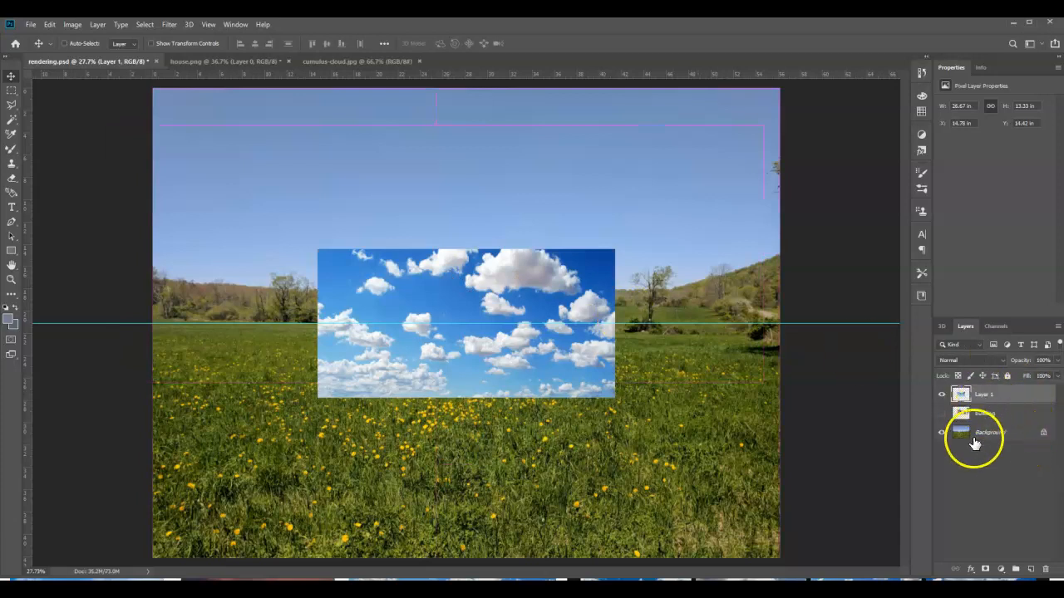
drag(412, 289, 360, 204)
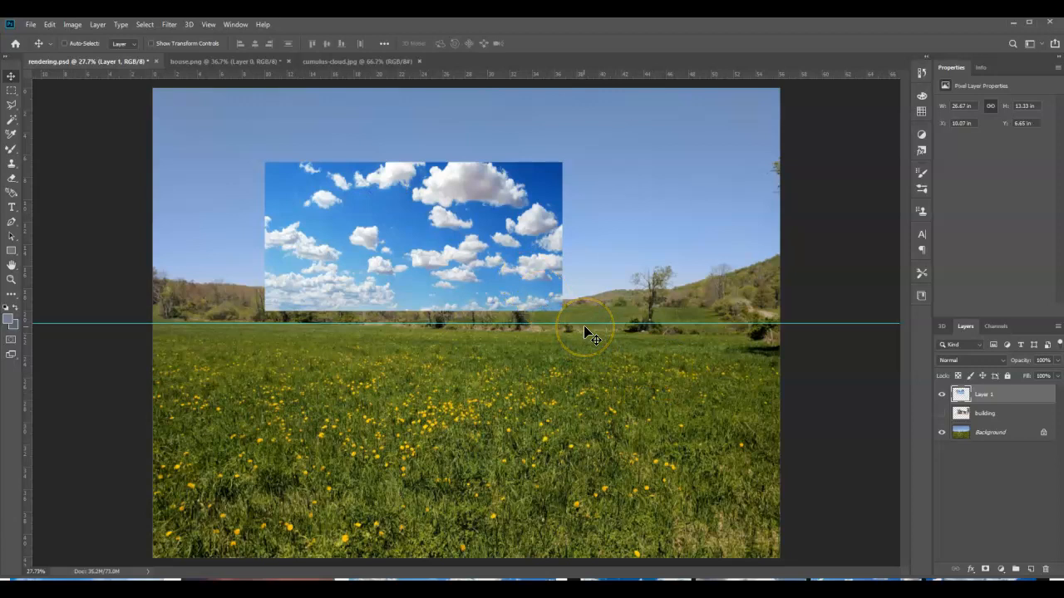
Rename the pasted cloud layer as sky and place it directly below the building layer, keeping the building hidden.
double_click(993, 394)
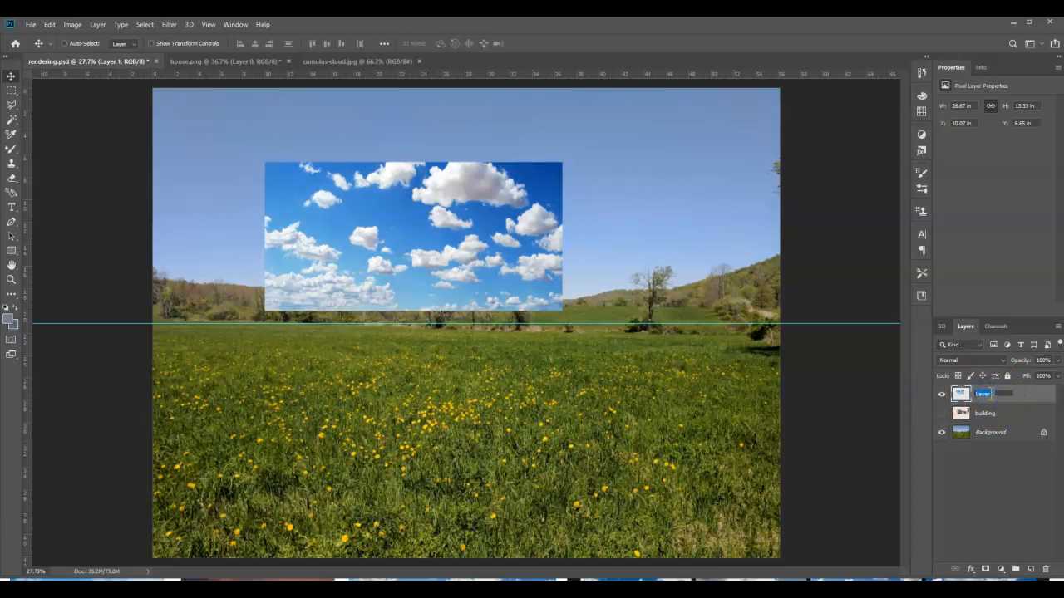
key(Return)
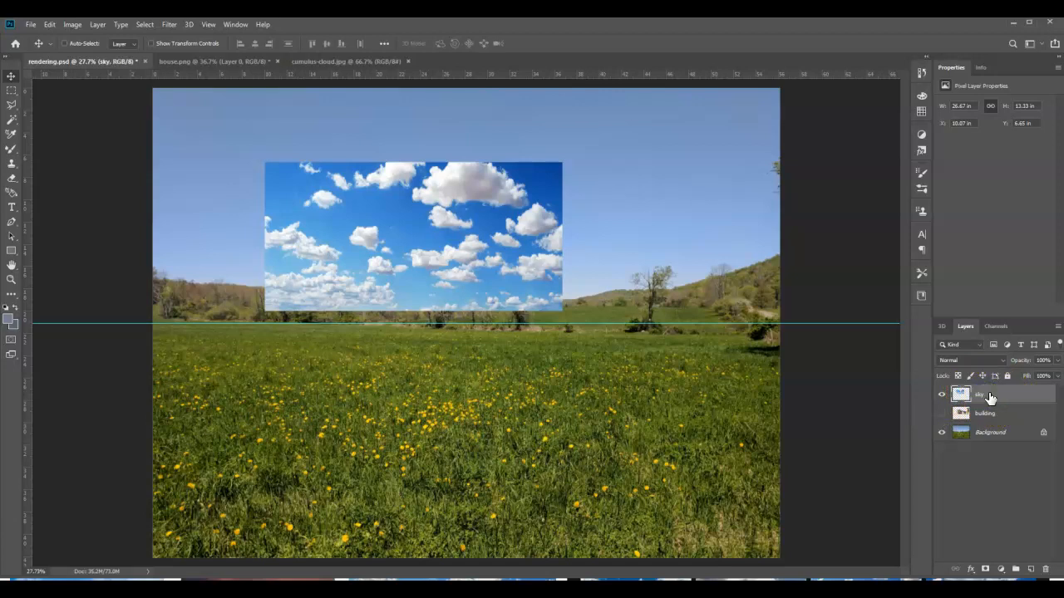
drag(992, 396, 993, 426)
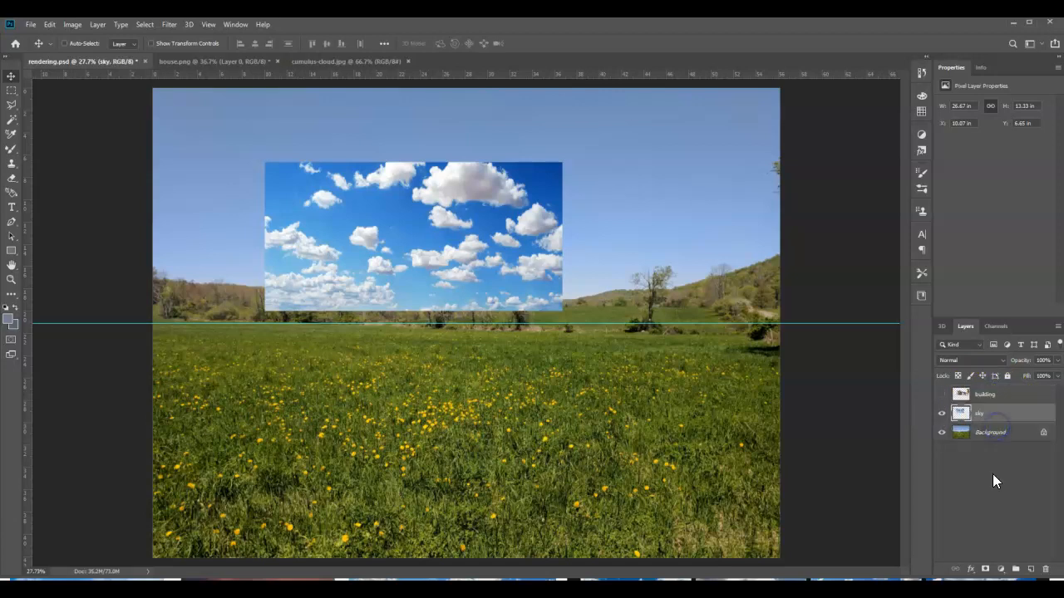
click(942, 395)
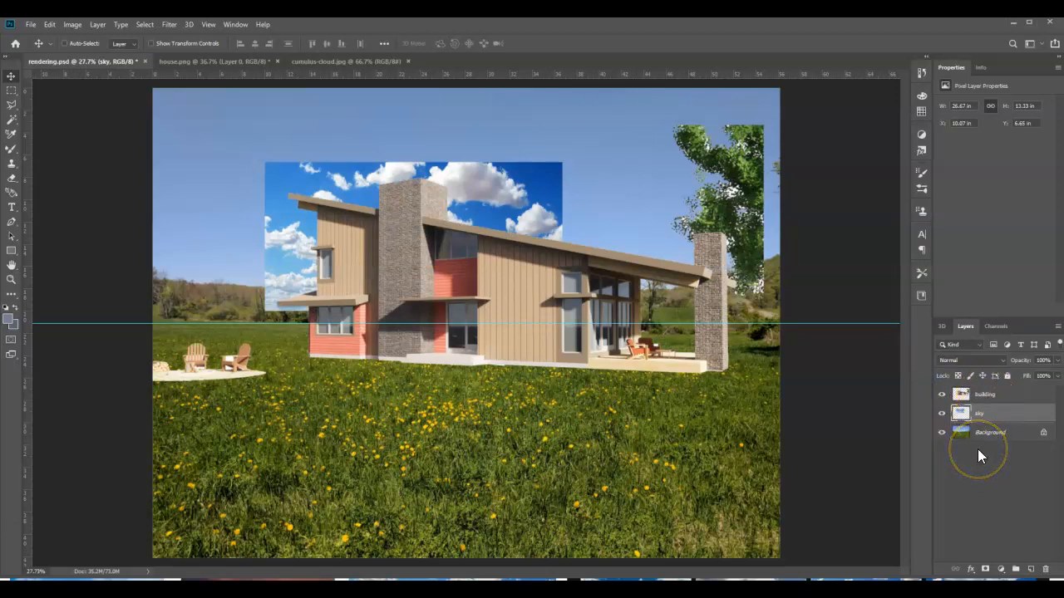
click(942, 397)
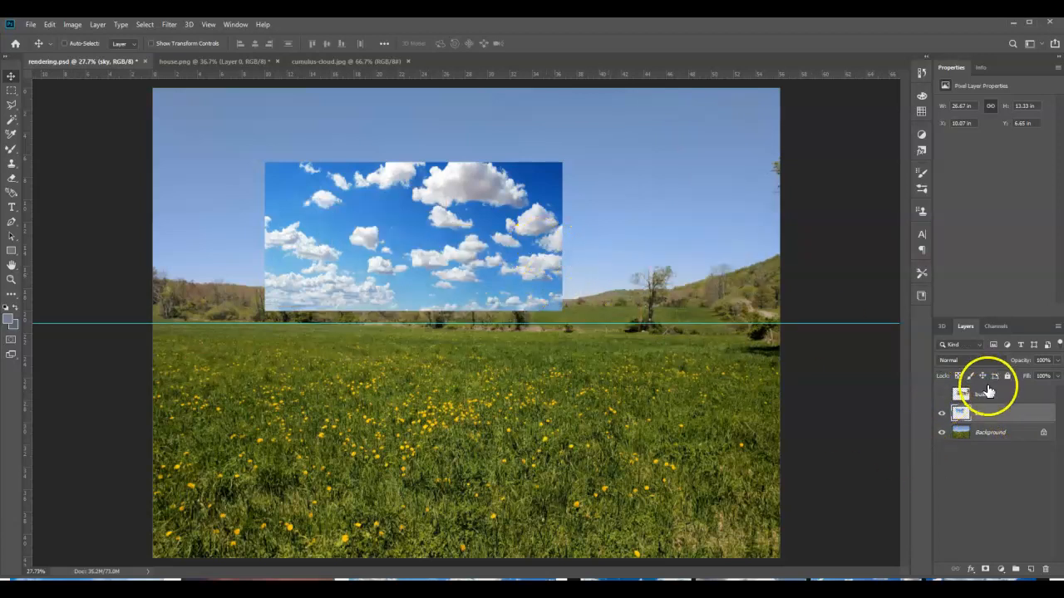
Transform the sky layer from the canvas's upper-left corner to about 211% width and 152% height, spanning the canvas down to the tree line.
key(ctrl)
key(ctrl+t)
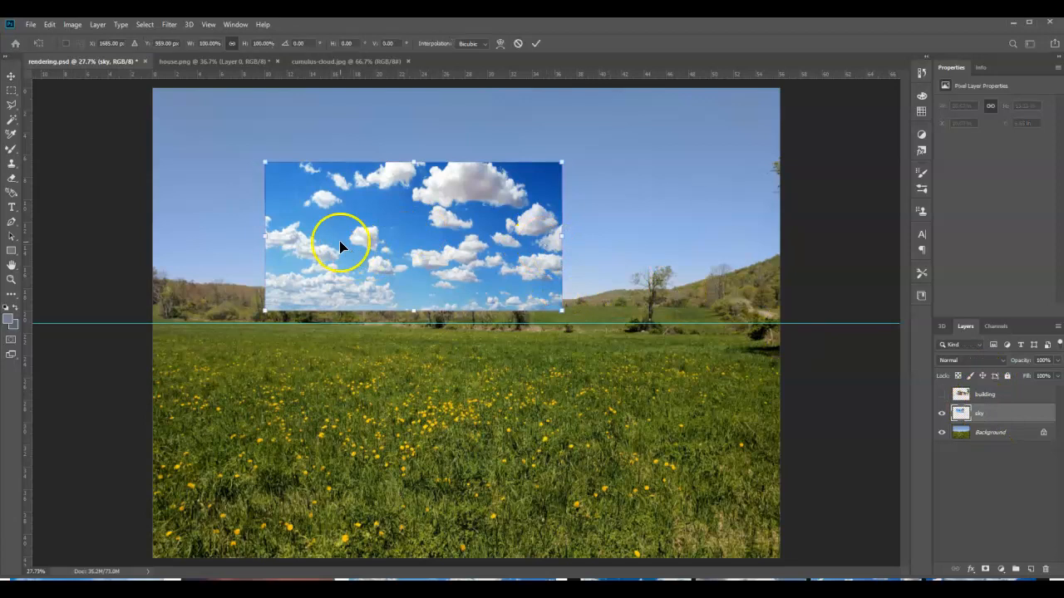
drag(449, 259, 333, 179)
drag(450, 236, 776, 407)
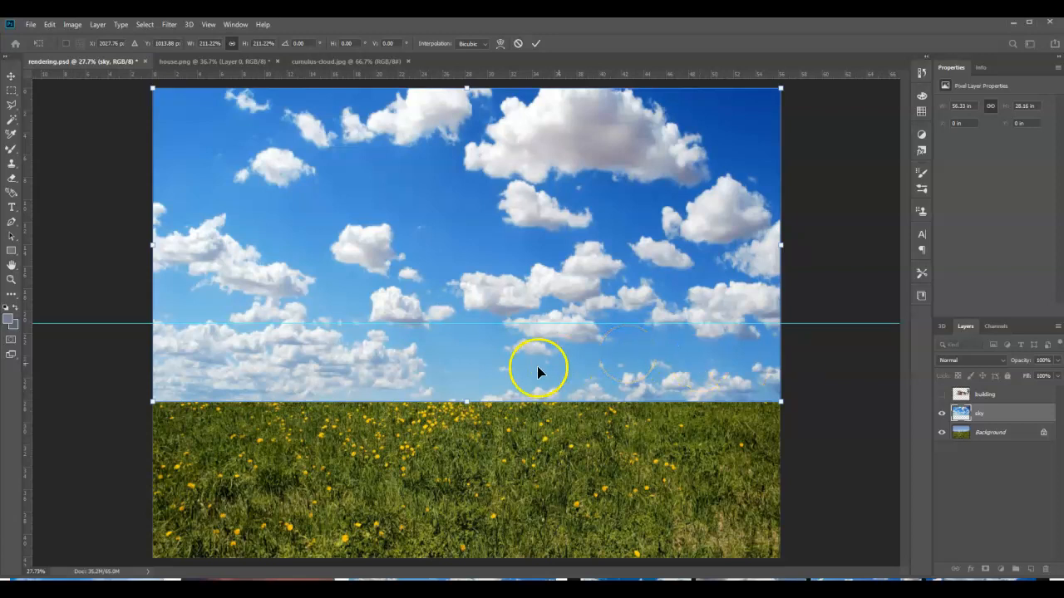
drag(466, 403, 462, 315)
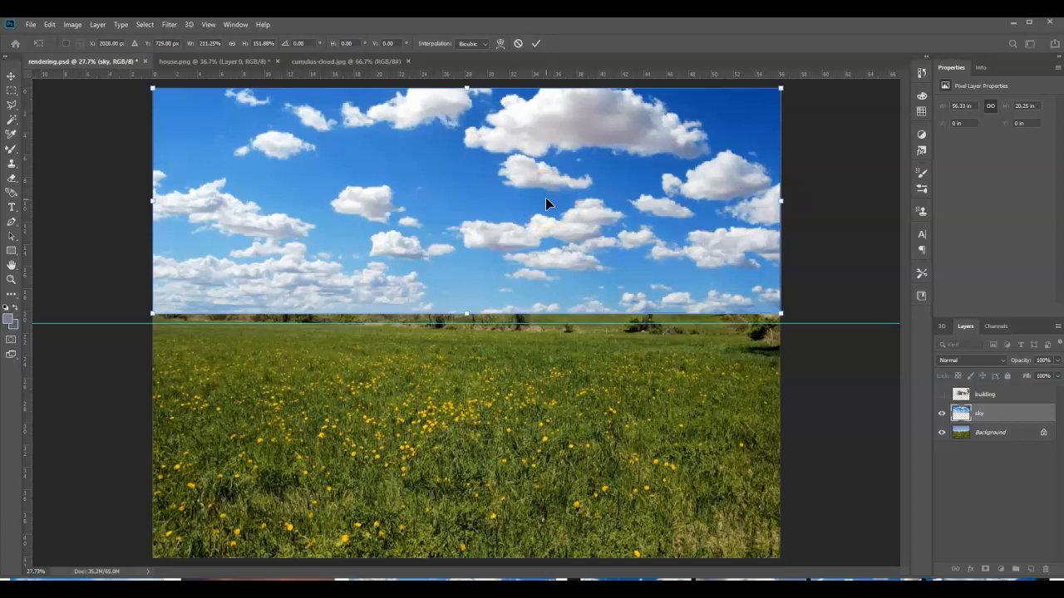
key(Return)
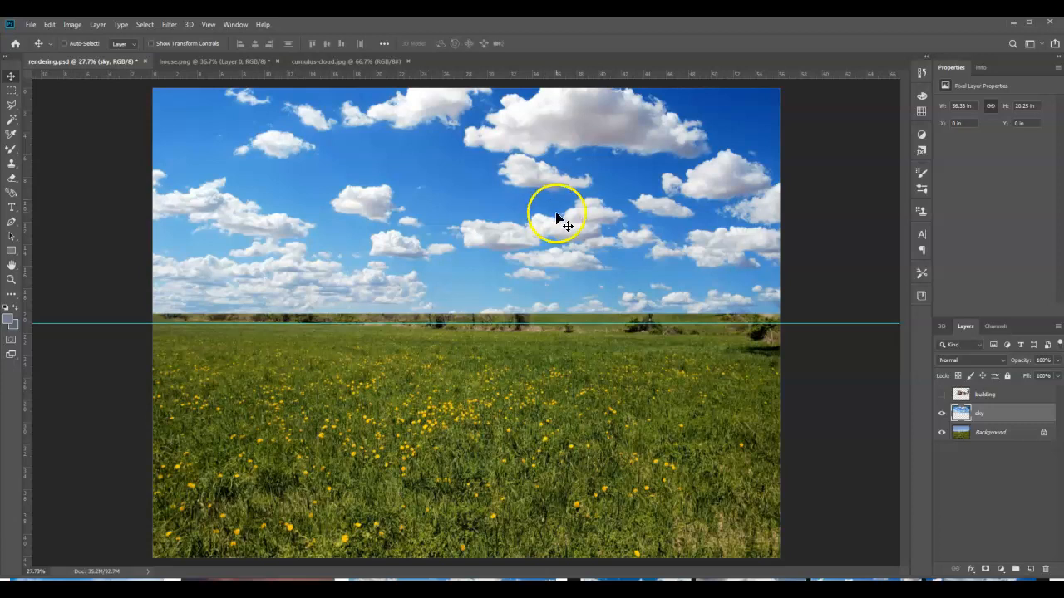
Hide the sky layer and duplicate the Background layer within rendering.psd.
click(942, 413)
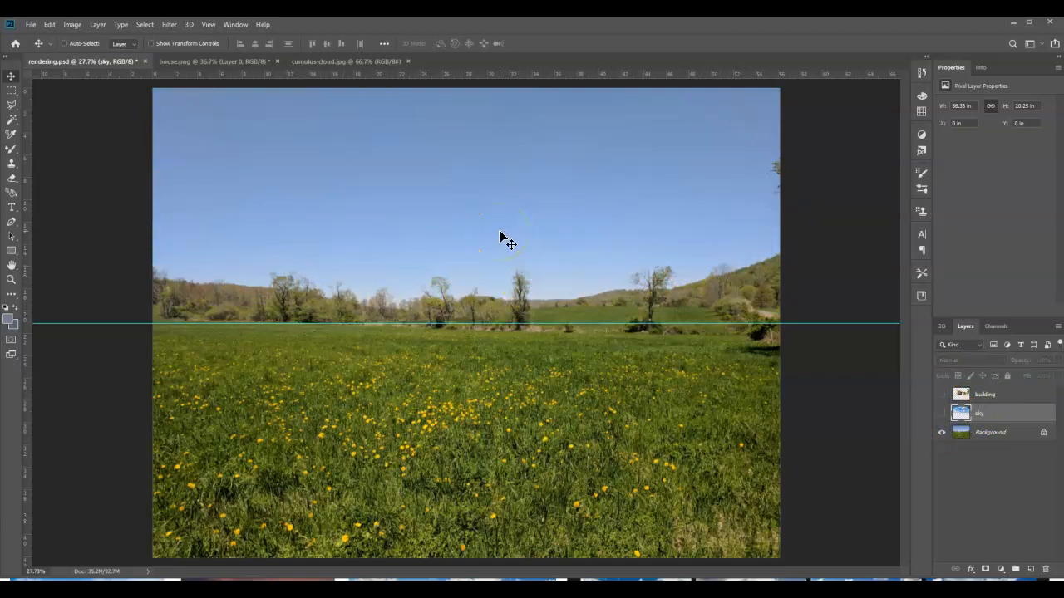
click(997, 430)
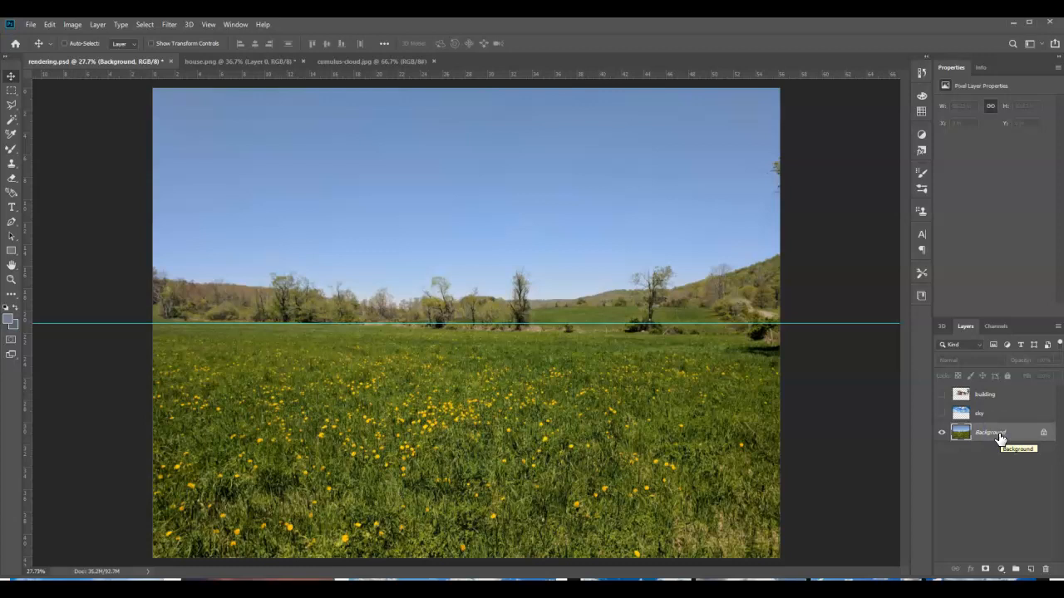
right_click(1000, 438)
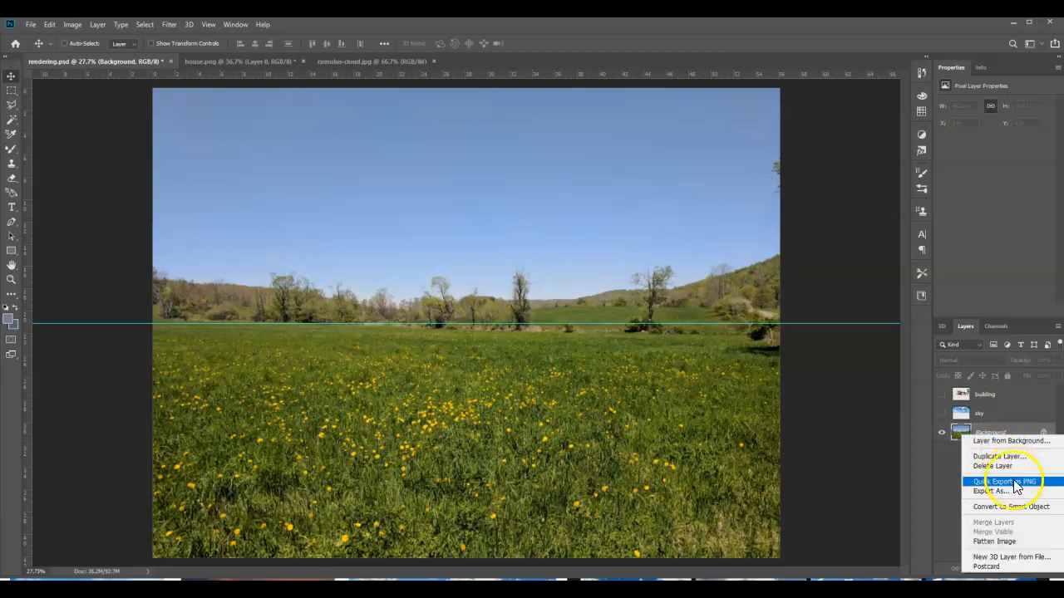
click(997, 457)
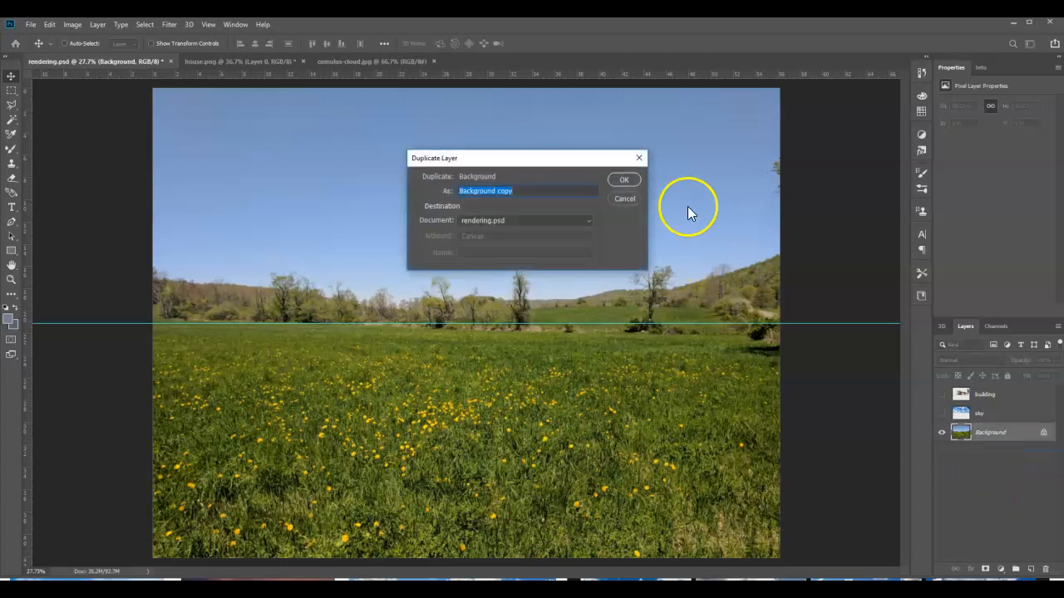
click(629, 181)
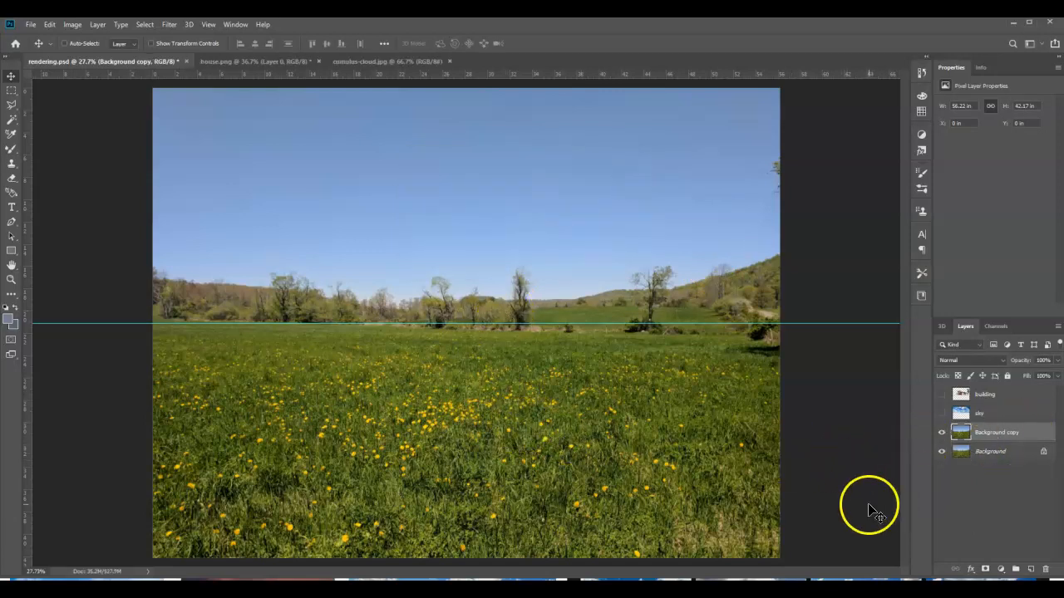
Move the Background copy layer above the sky layer and make the sky layer visible again.
click(1015, 434)
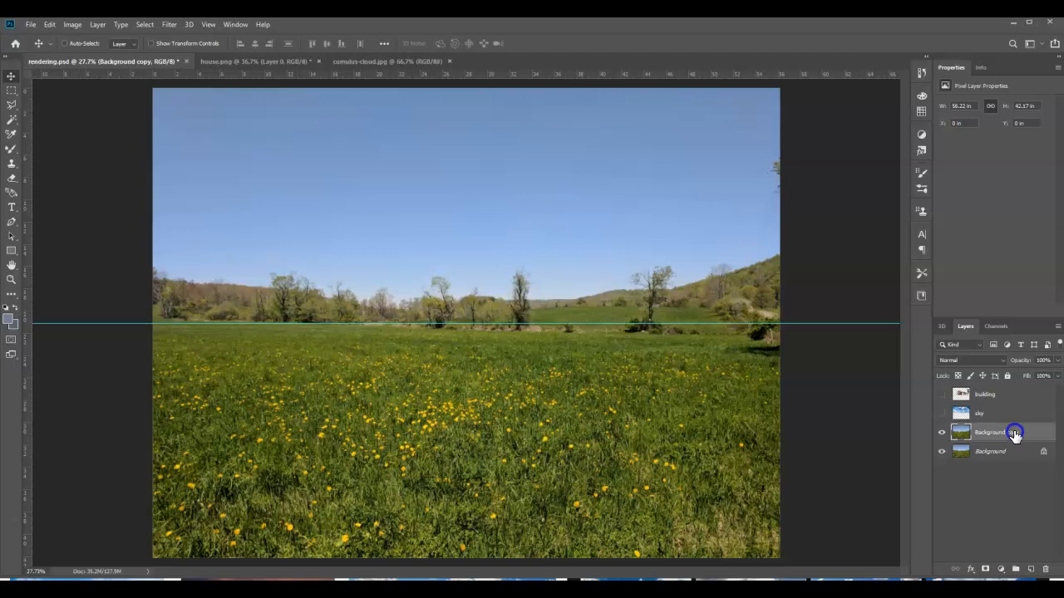
mouse_move(1015, 433)
mouse_down()
mouse_move(1009, 408)
mouse_move(1003, 417)
mouse_up()
click(942, 434)
click(942, 450)
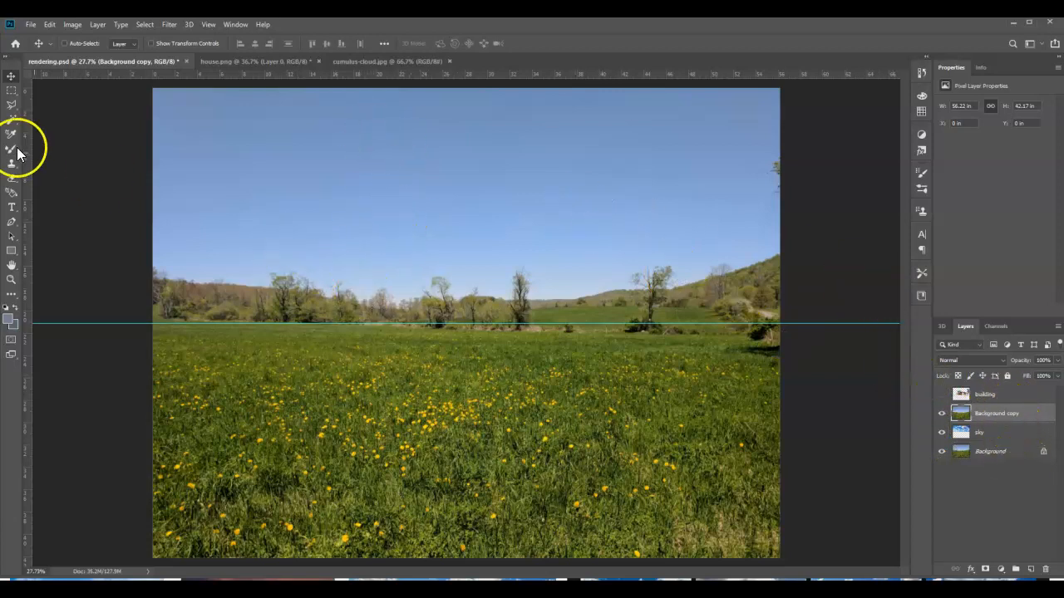
Select the upper and middle bands of plain blue sky on the Background copy layer with the Magic Wand and delete them.
click(9, 124)
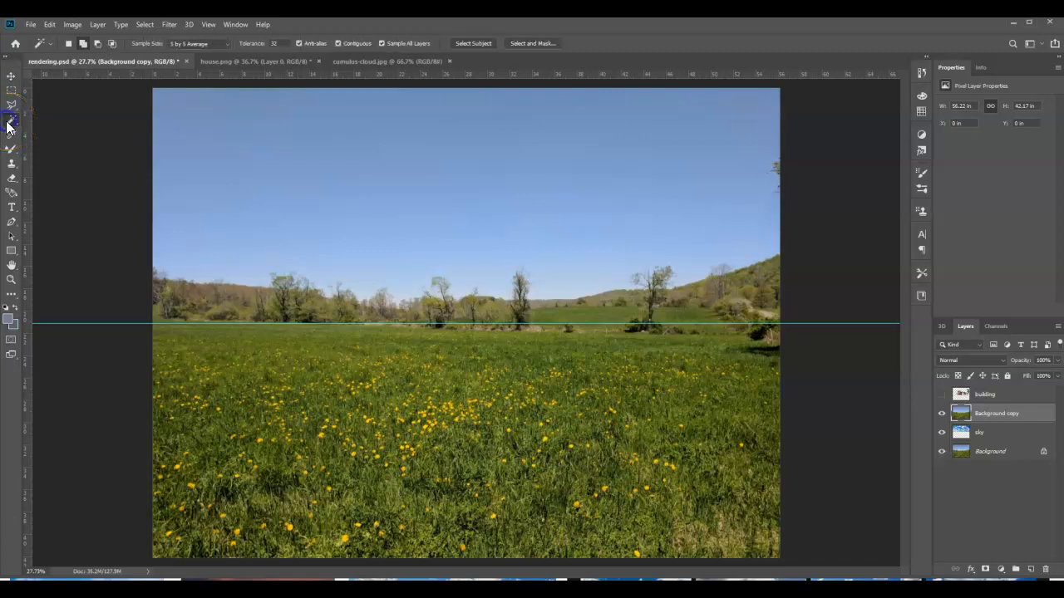
click(179, 131)
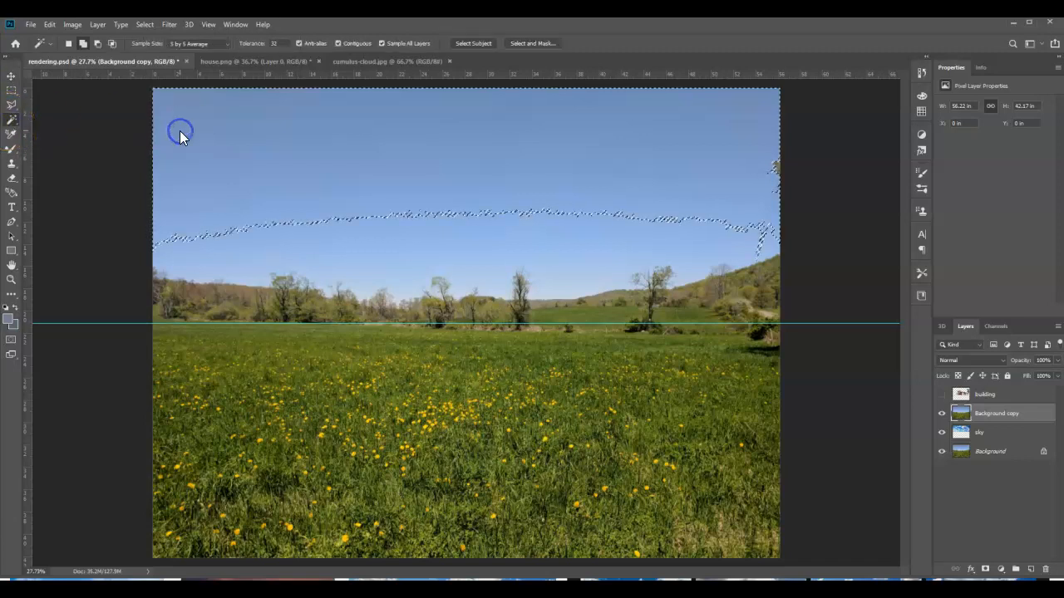
click(180, 125)
key(Delete)
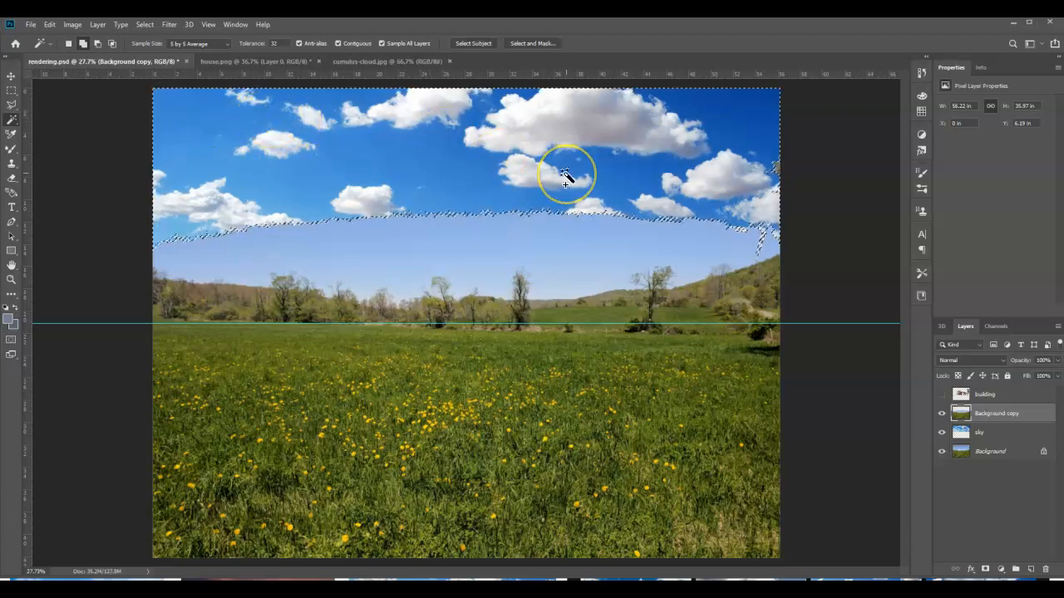
click(447, 230)
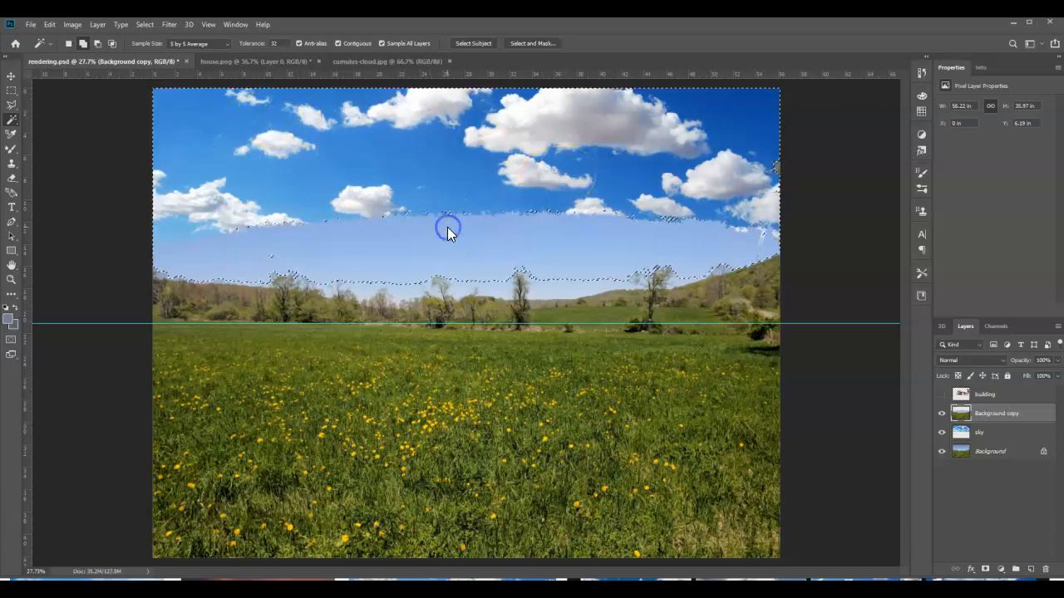
key(Delete)
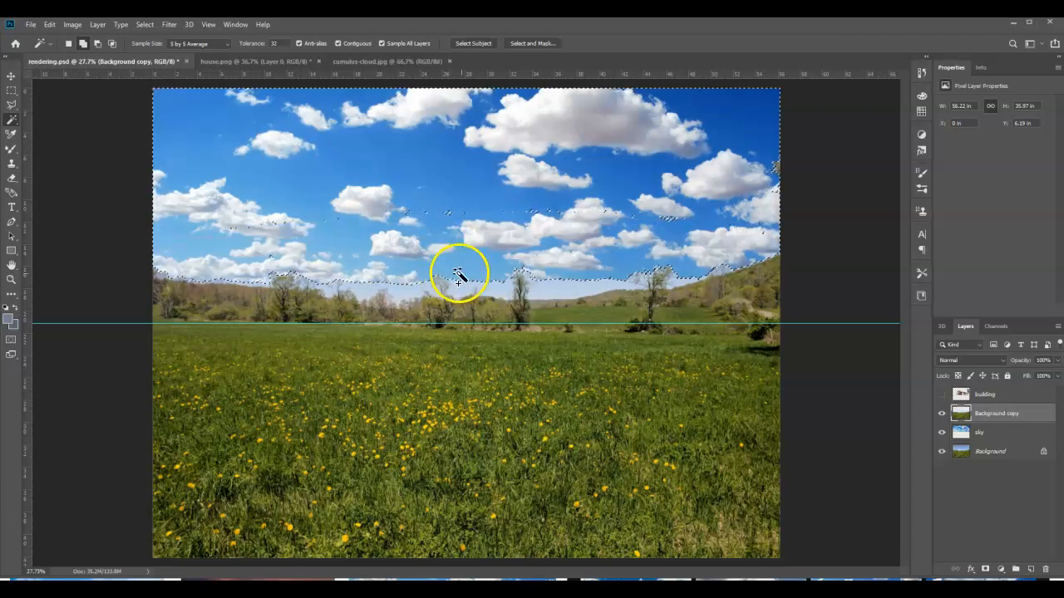
Remove the remaining pale sky patches between the trees and along the horizon from the Background copy layer with the Magic Wand.
click(555, 288)
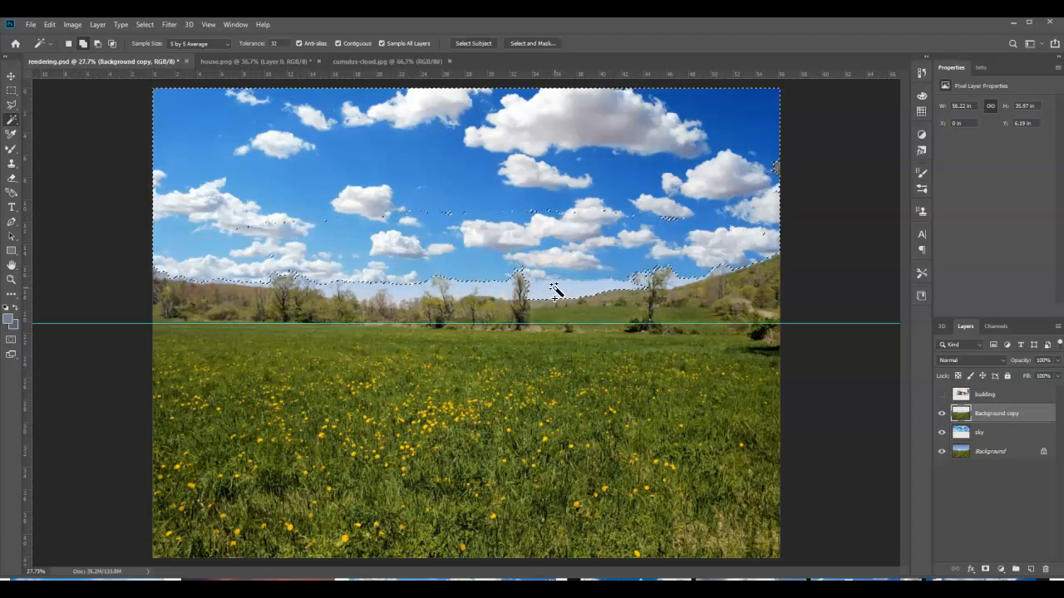
click(490, 288)
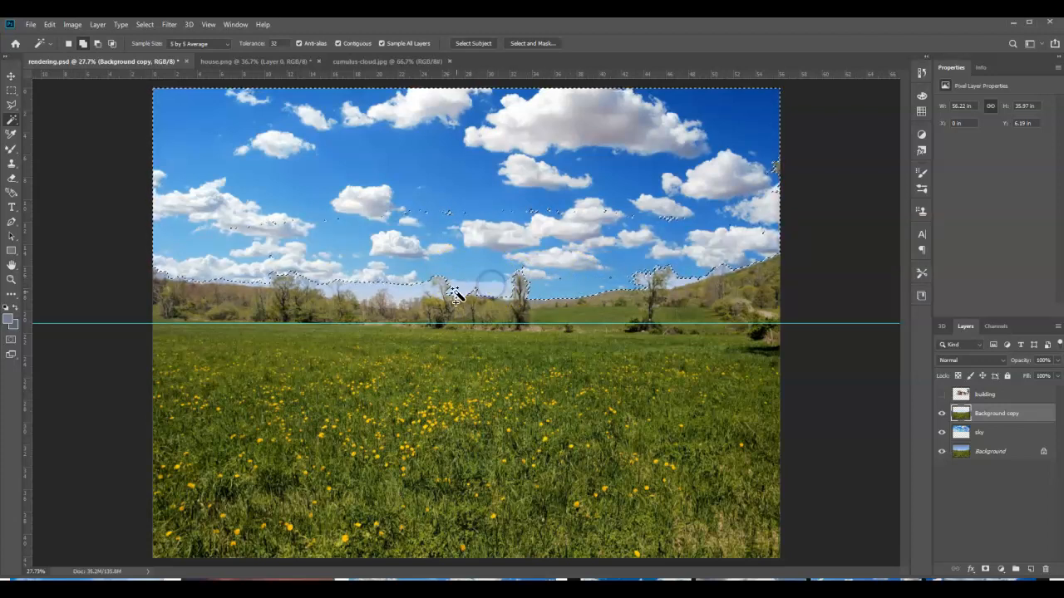
click(363, 289)
click(682, 287)
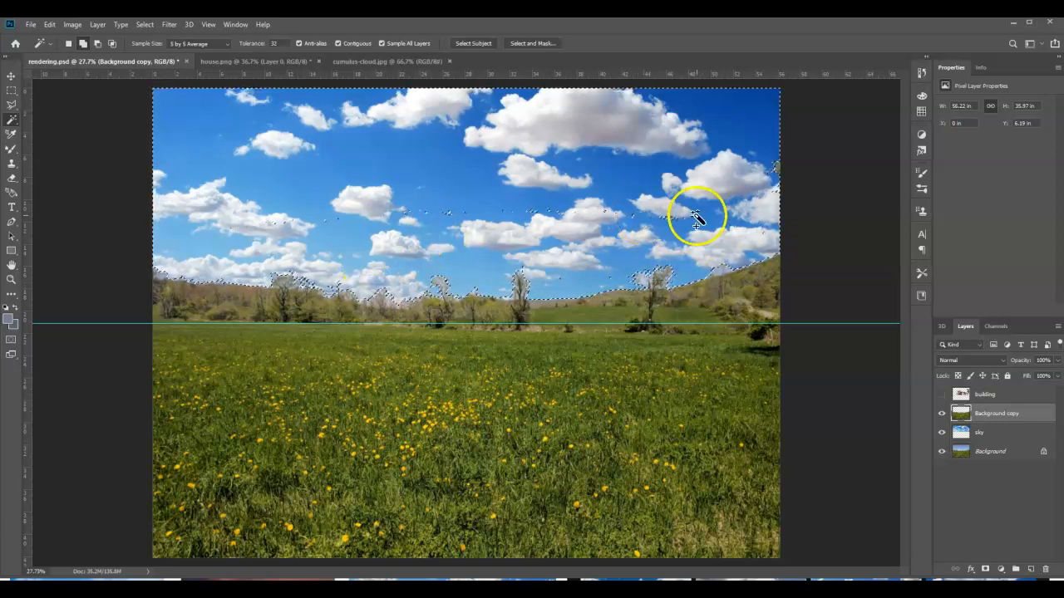
click(512, 252)
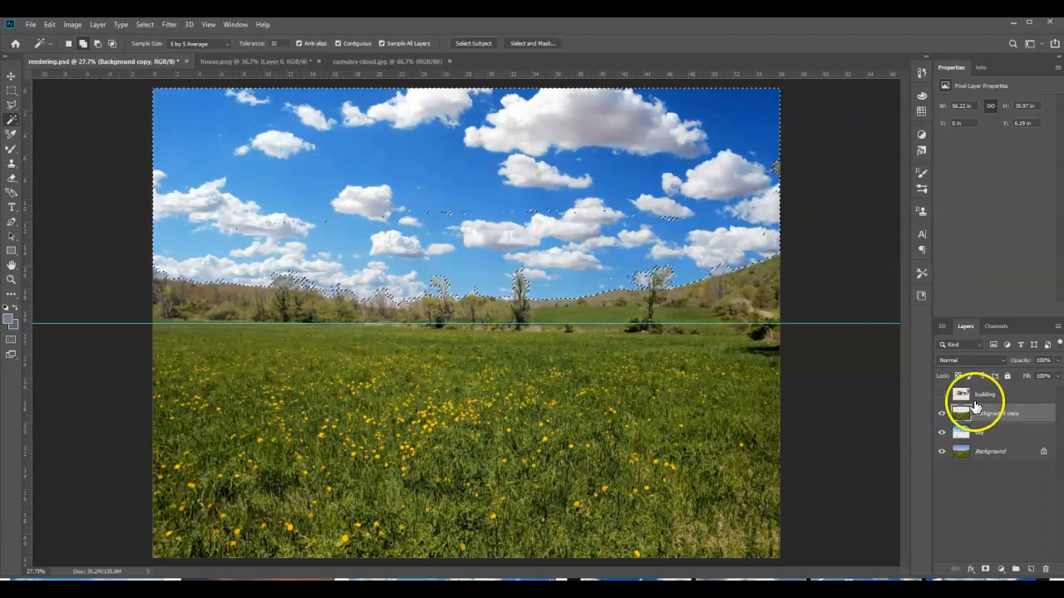
Deselect the sky area and make the building layer visible again.
click(145, 24)
click(152, 48)
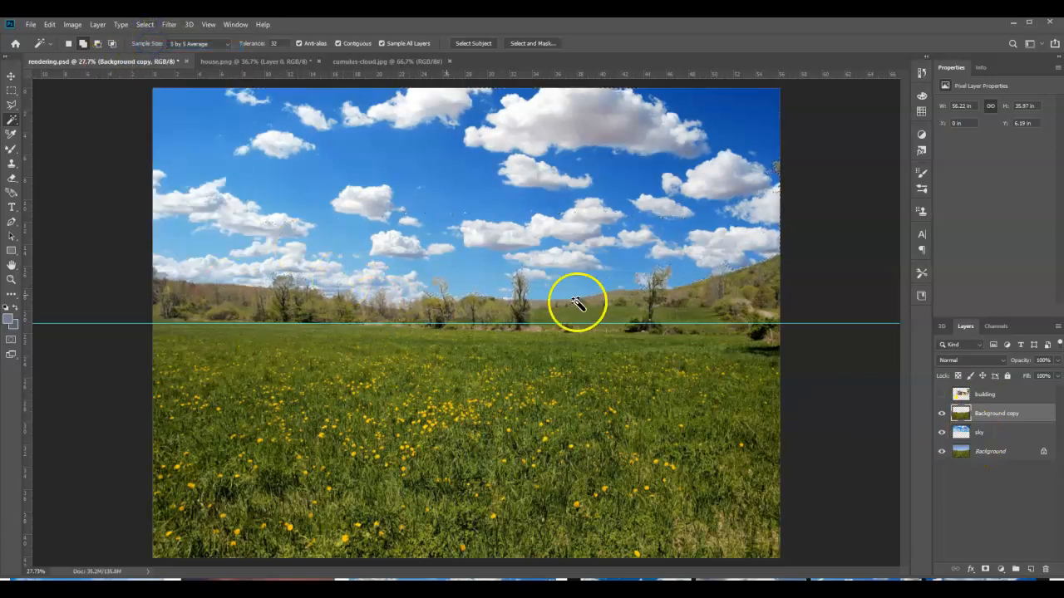
click(941, 395)
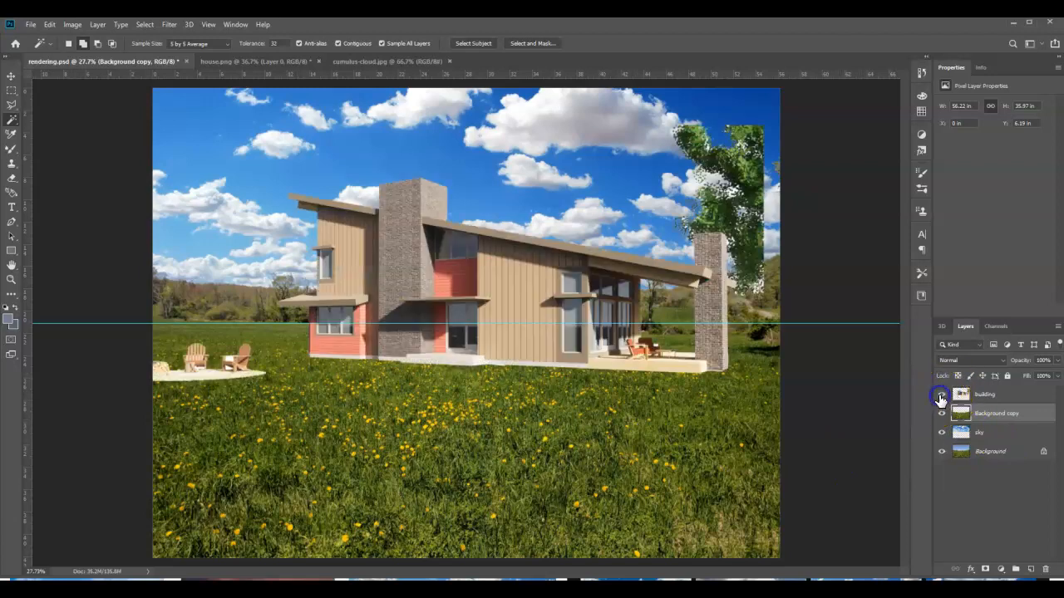